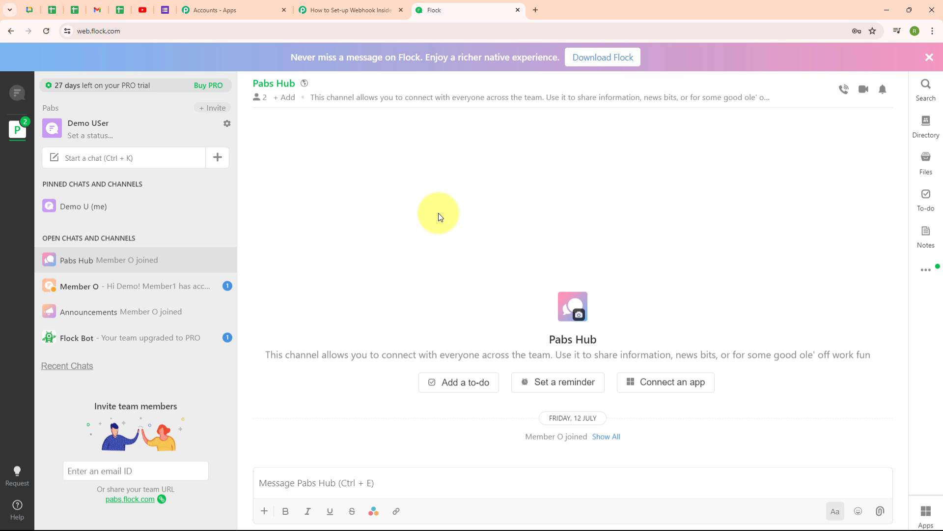
Step: Switch to the Pabbly Connect workflow and set its trigger to Flock with the Send and Receive Messages event
left_click(324, 9)
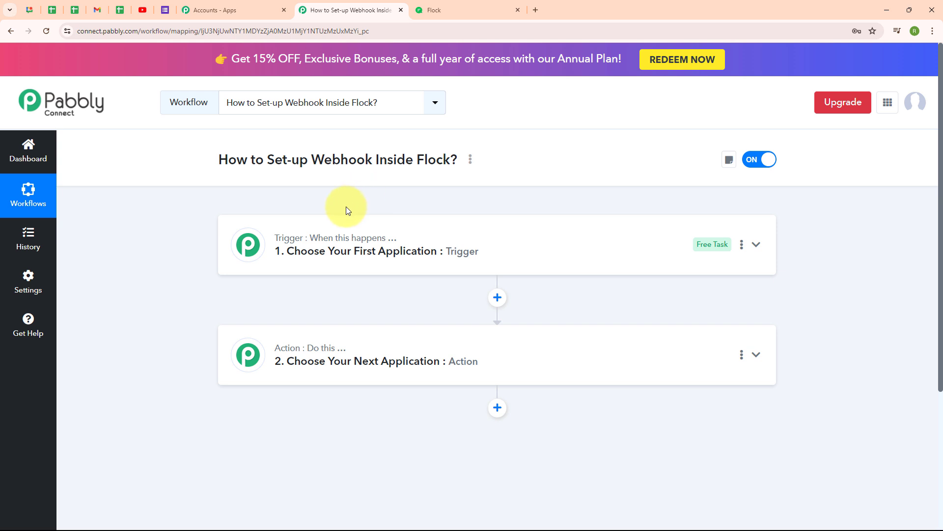
left_click_drag(267, 157, 448, 162)
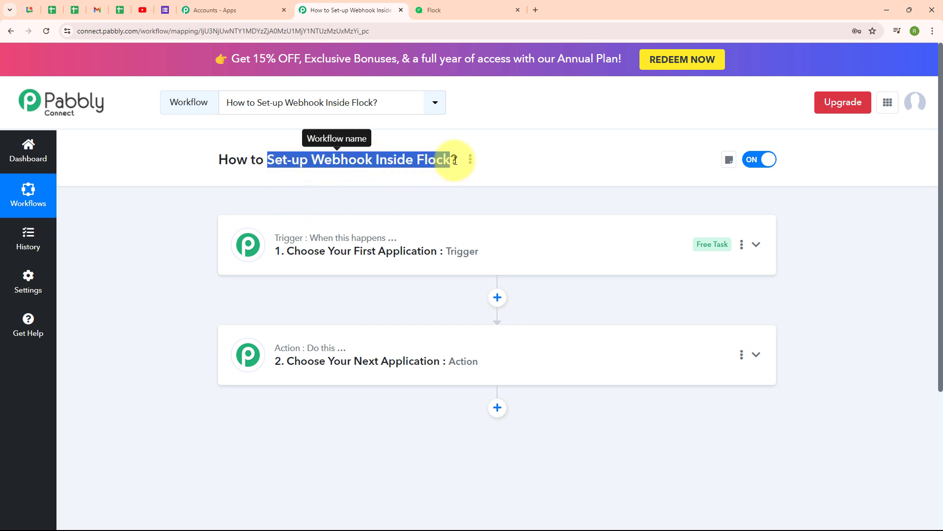
left_click(455, 189)
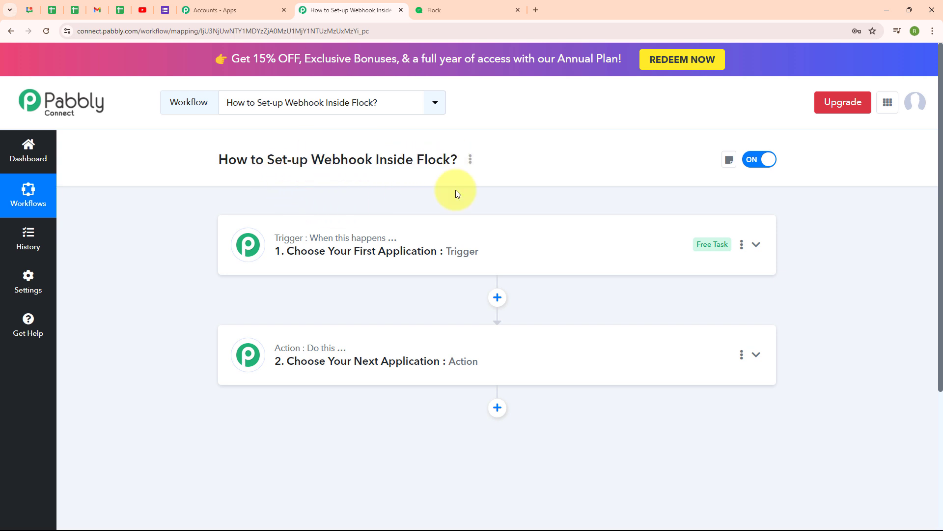
left_click(547, 260)
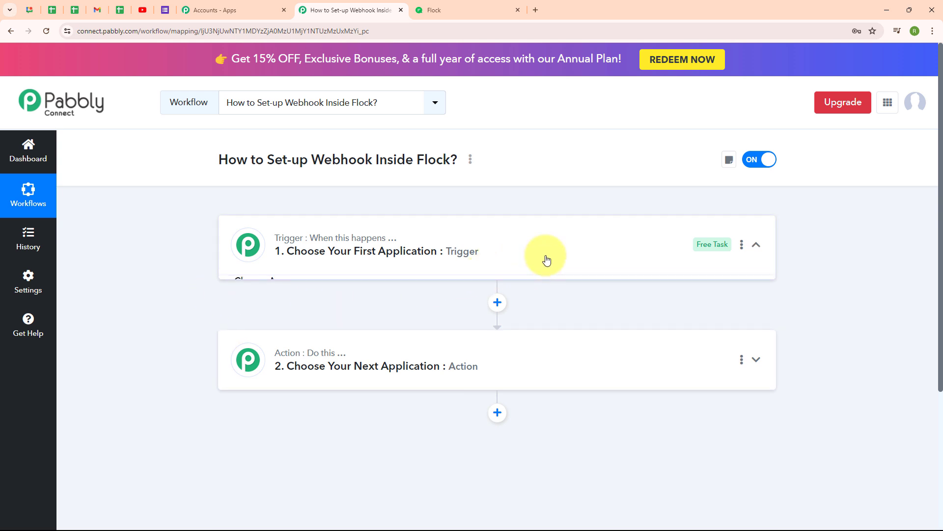
type("Flo")
left_click(290, 358)
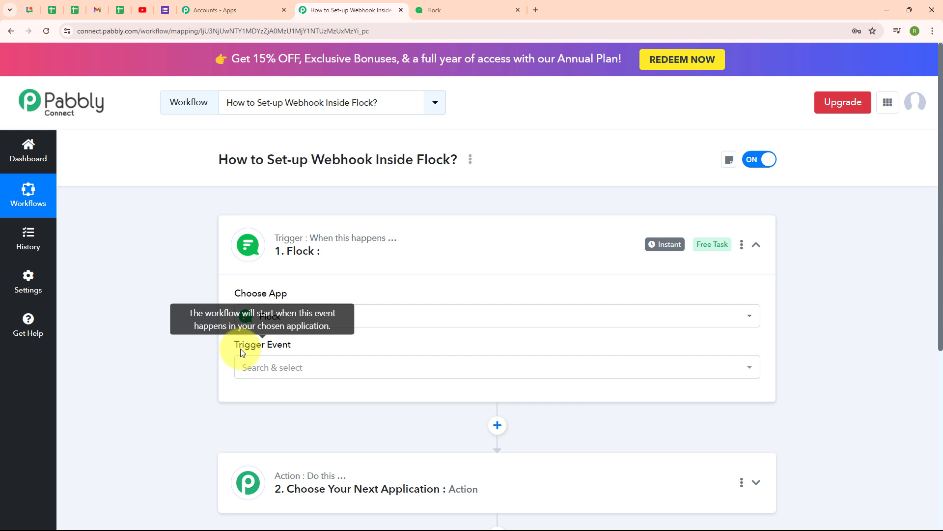
left_click(293, 374)
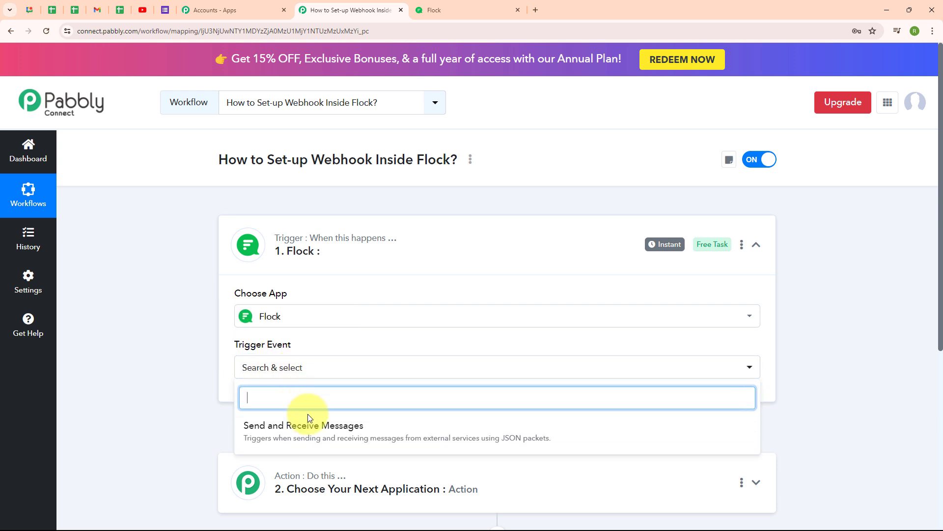
left_click(308, 427)
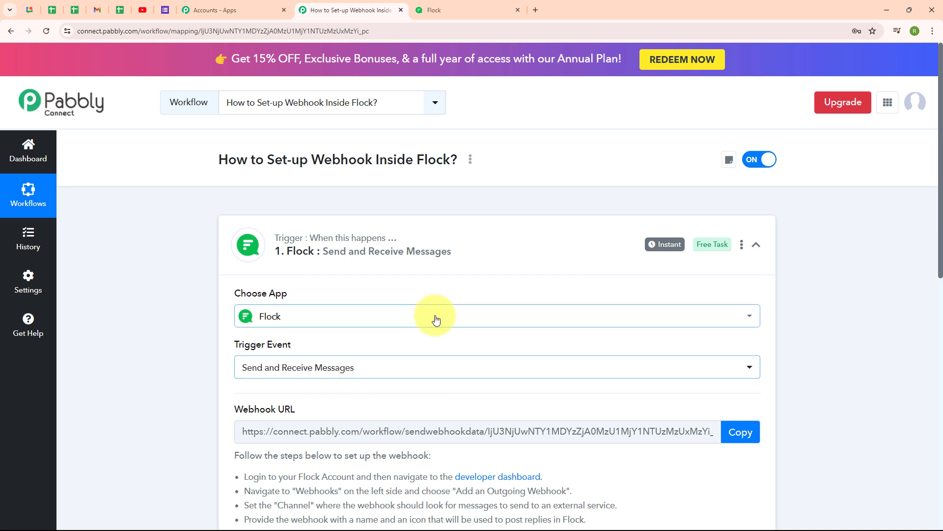
Step: Open the Flock developer dashboard from the trigger's setup instructions and start adding an outgoing webhook
scroll(580, 379, "down", 3)
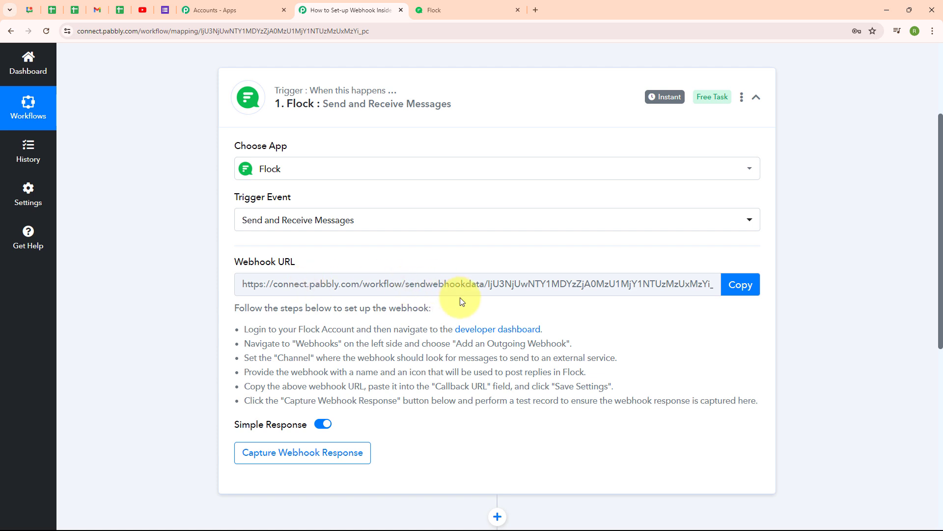
left_click_drag(243, 331, 635, 400)
left_click(540, 417)
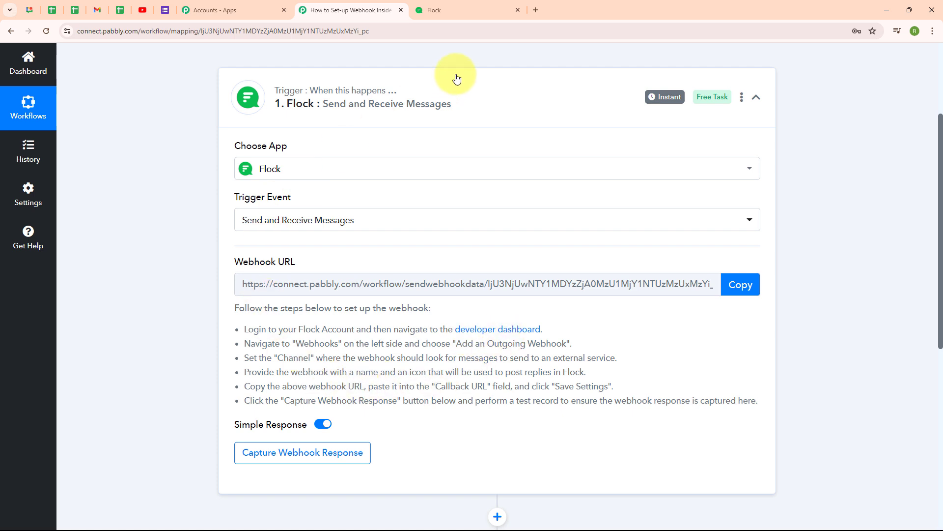
left_click(457, 15)
left_click(353, 9)
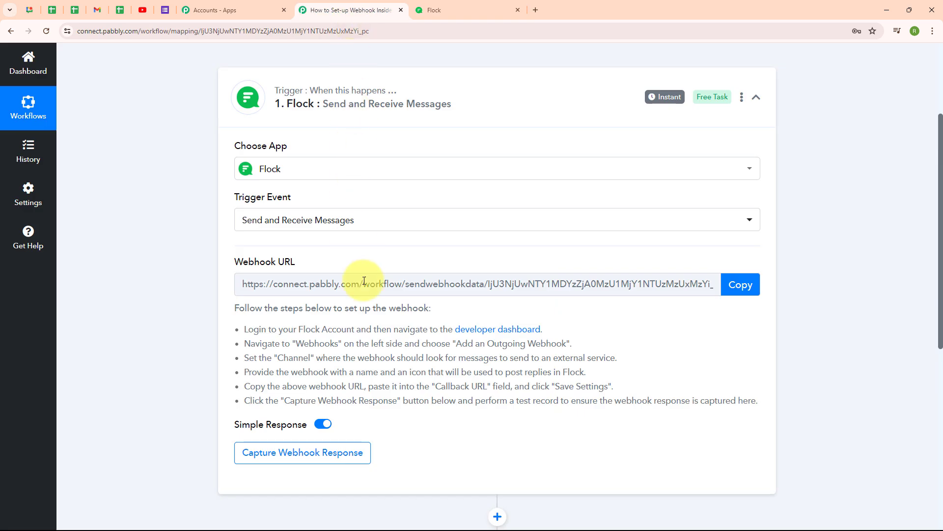
left_click(496, 335)
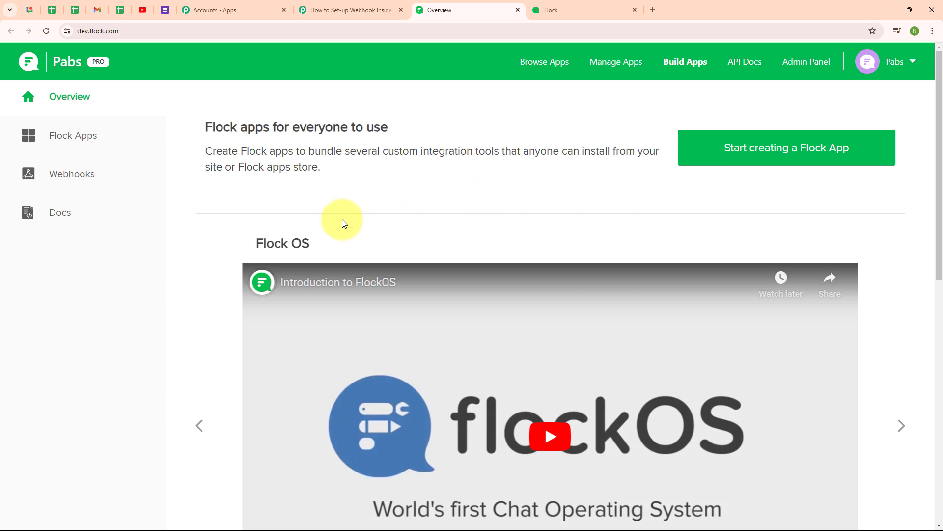
left_click(61, 180)
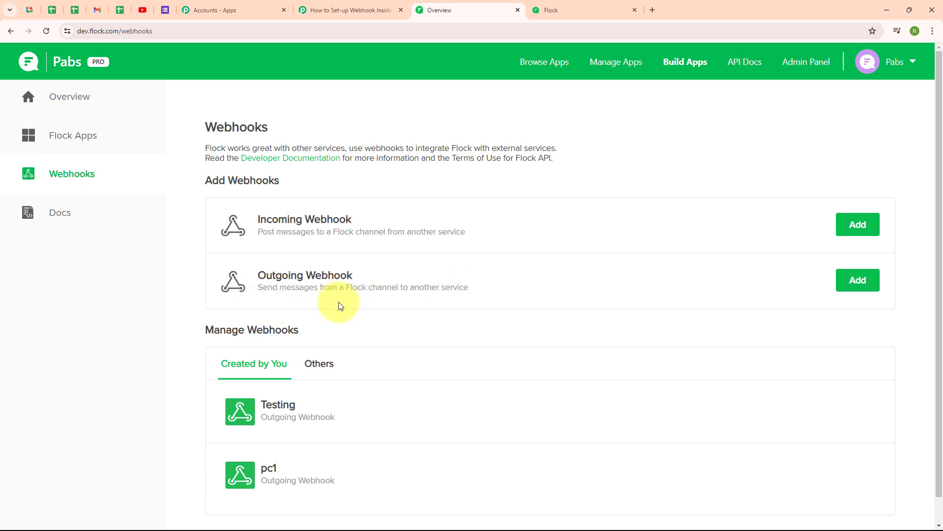
left_click(862, 286)
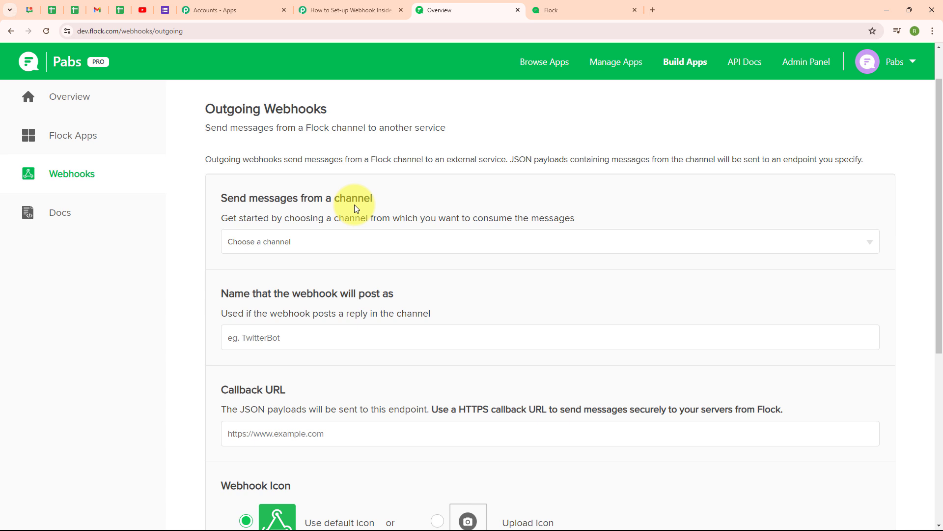
Step: Choose Pabs Hub as the outgoing webhook's channel and name the webhook Message Bot
left_click(297, 242)
left_click(307, 296)
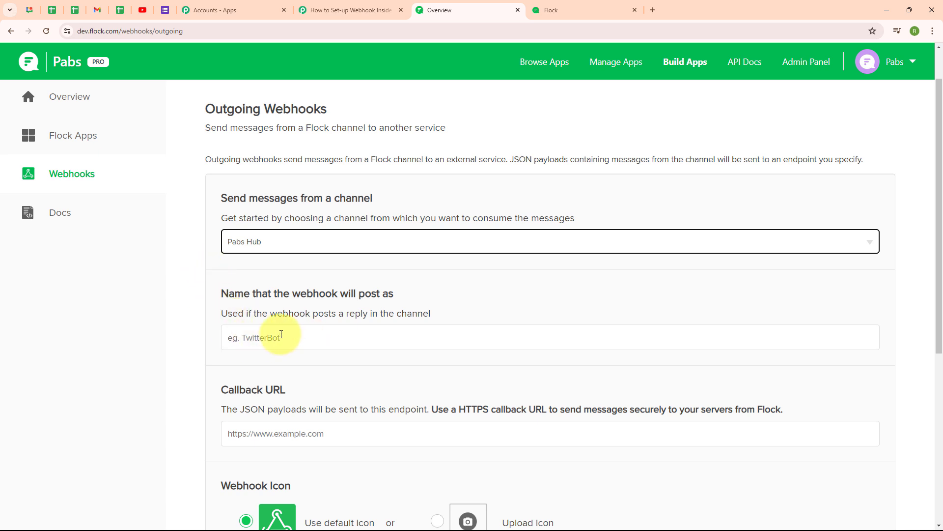
left_click(266, 341)
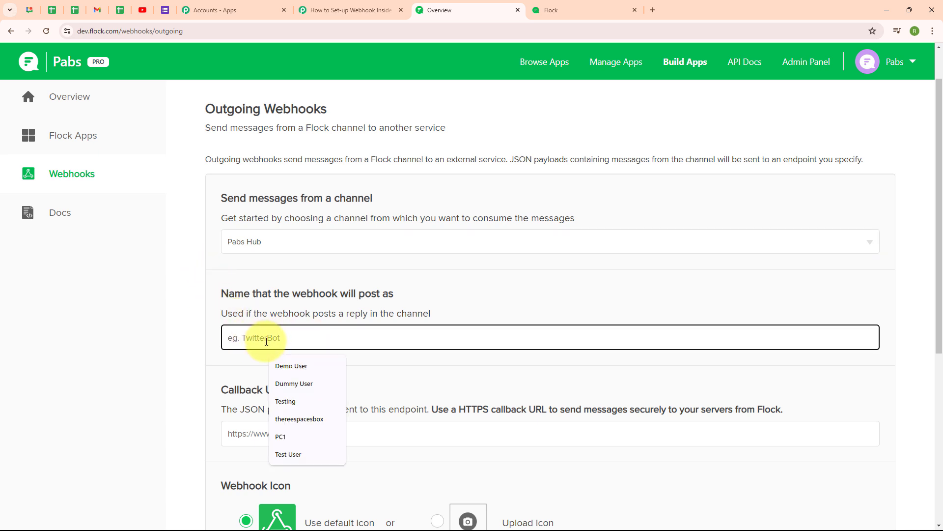
type("Message Bot")
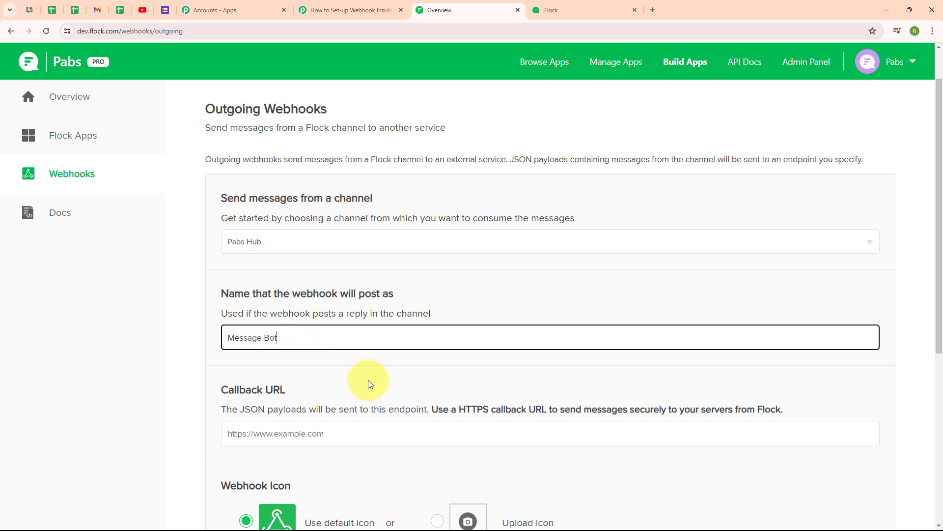
left_click(476, 359)
Step: Copy the trigger's webhook URL from Pabbly Connect and paste it as the outgoing webhook's callback URL in Flock
scroll(480, 362, "down", 2)
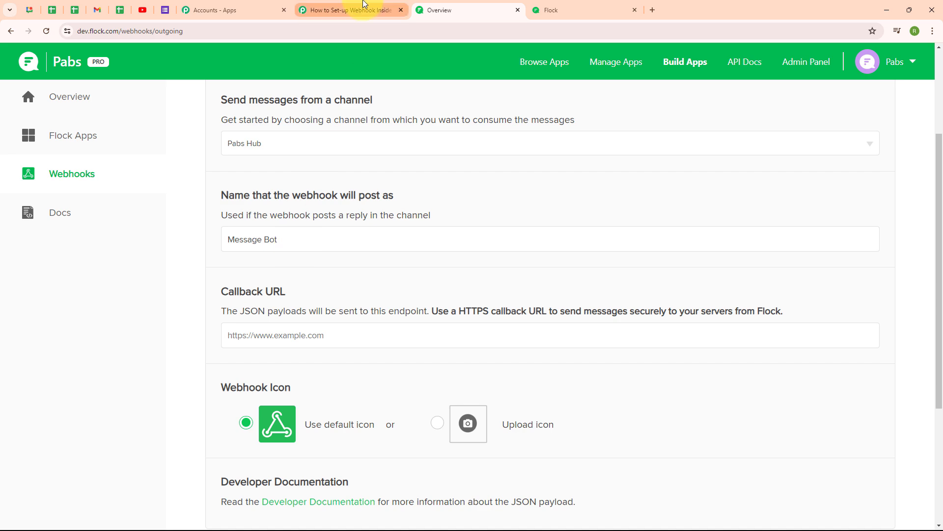
left_click(351, 10)
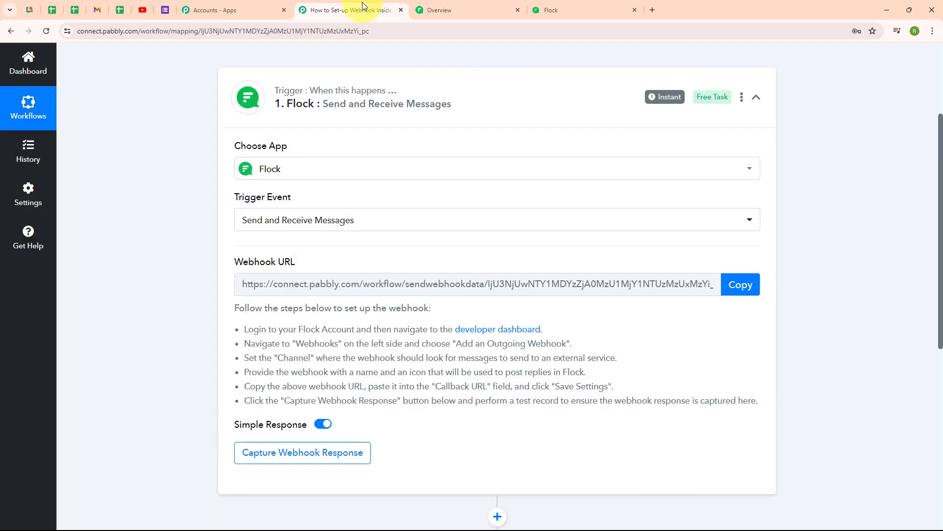
left_click(739, 287)
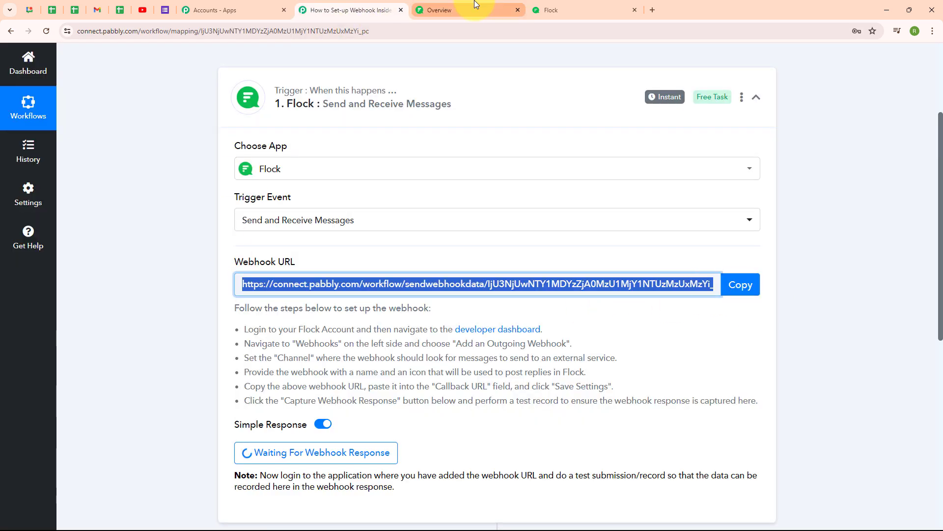
left_click(487, 9)
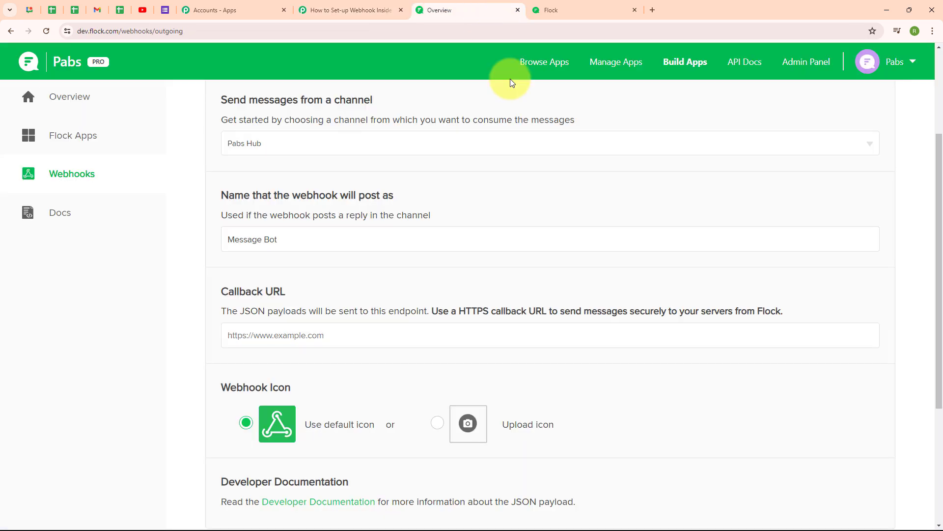
left_click(312, 339)
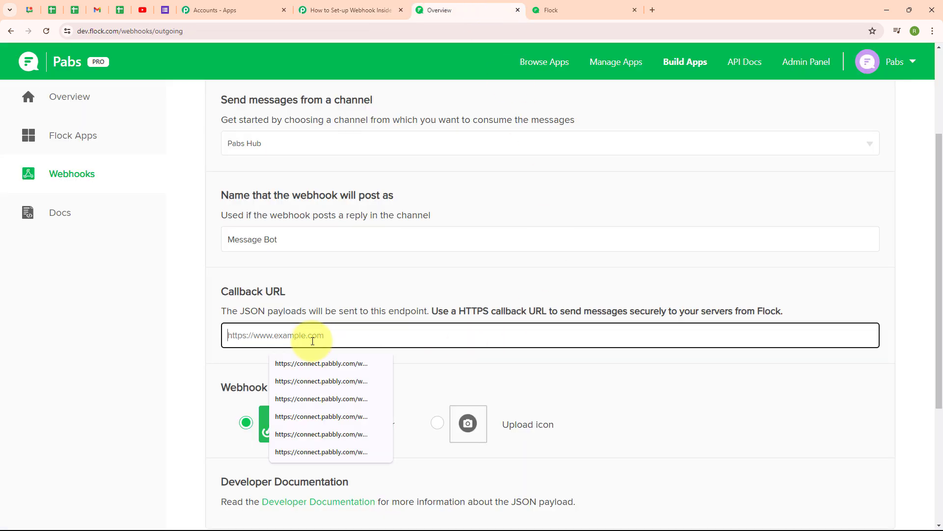
key("ctrl+v")
left_click(426, 293)
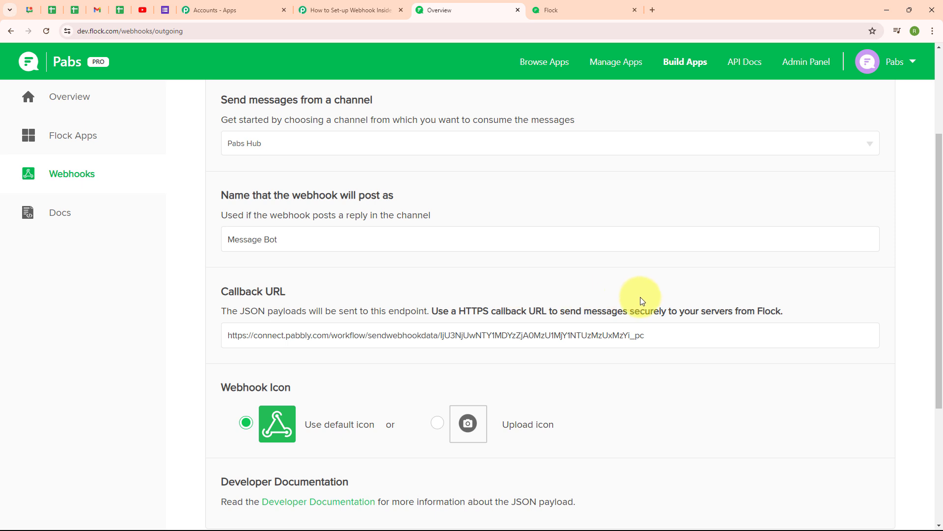
Step: Save the outgoing webhook with the default icon and dismiss the confirmation
scroll(641, 297, "down", 2)
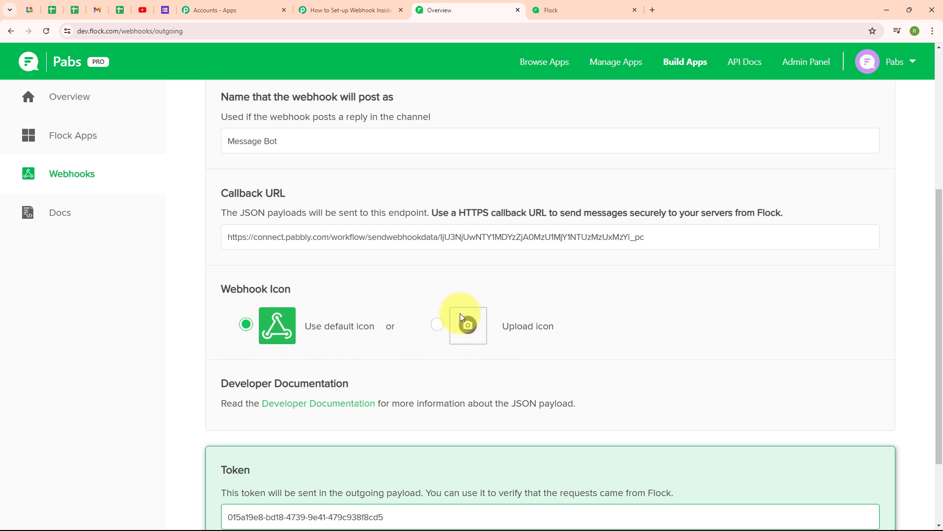
scroll(639, 362, "down", 3)
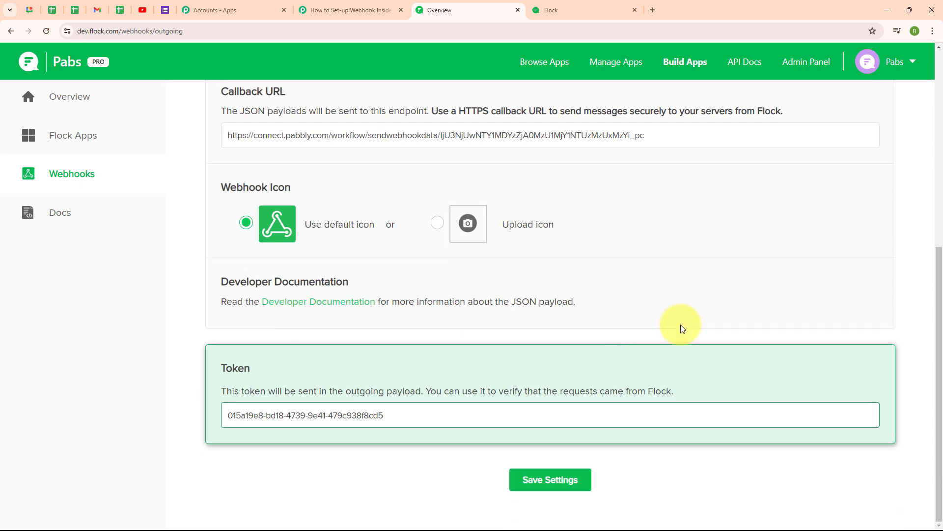
left_click(541, 489)
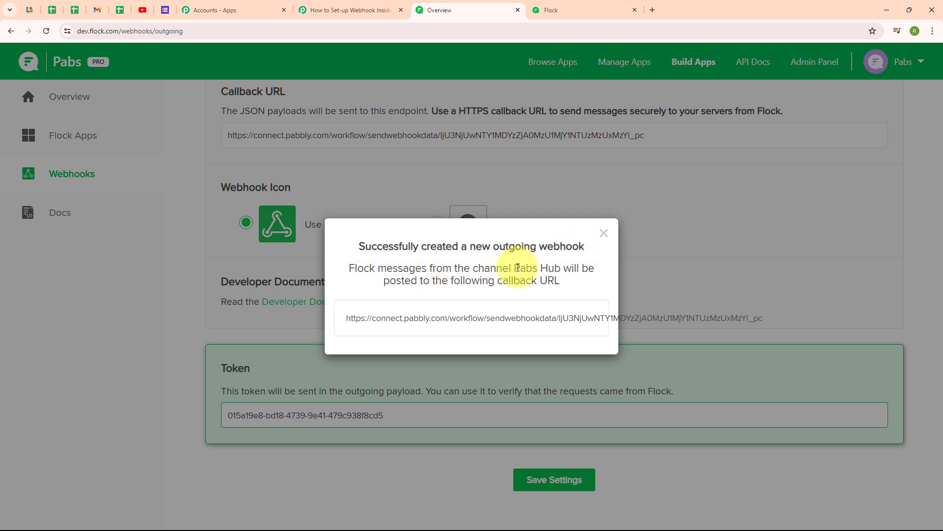
left_click_drag(515, 267, 561, 269)
left_click(584, 288)
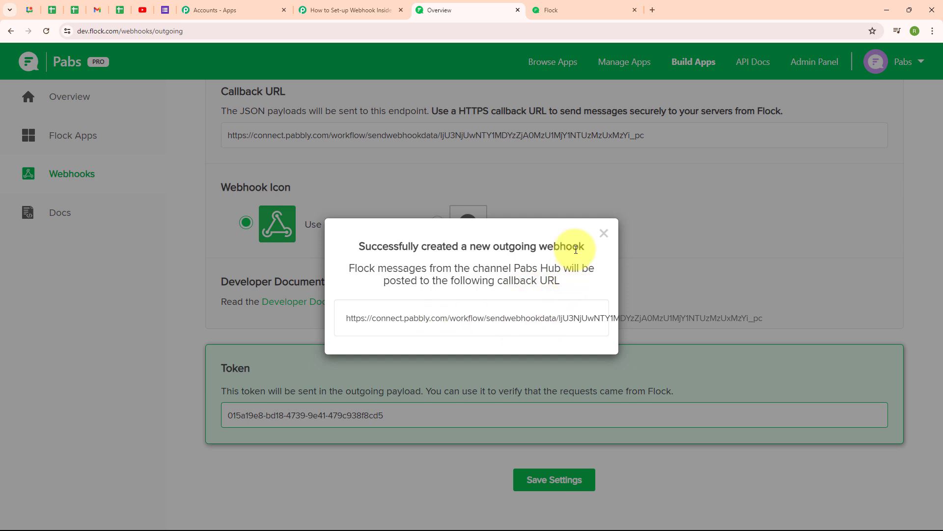
left_click(604, 234)
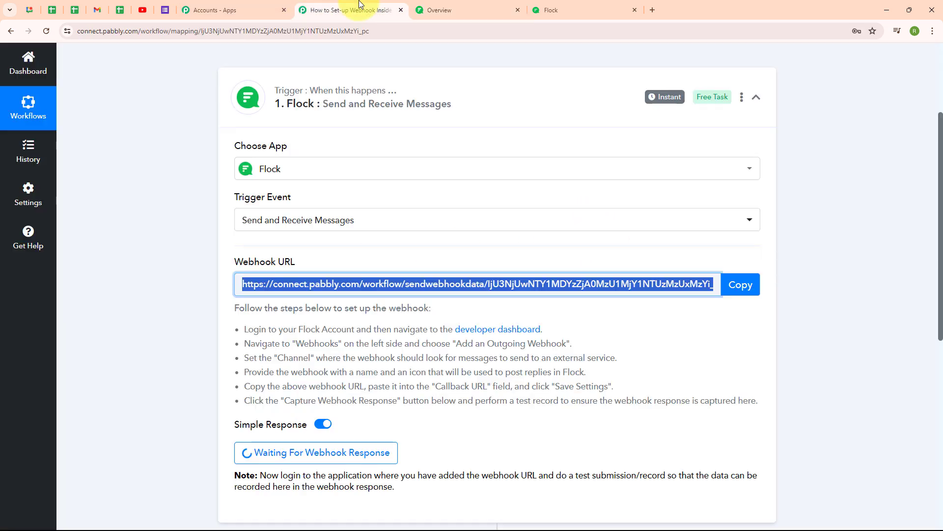
Step: Check the trigger's capture status in Pabbly Connect, then post "Hello Team, Welcome to our Channel." on two separated lines in Flock's Pabs Hub channel
left_click(360, 6)
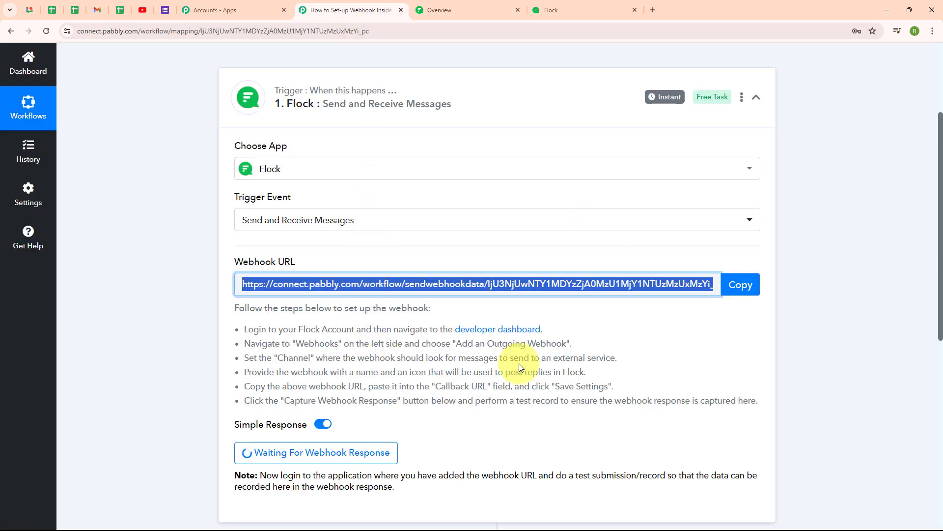
scroll(516, 362, "down", 3)
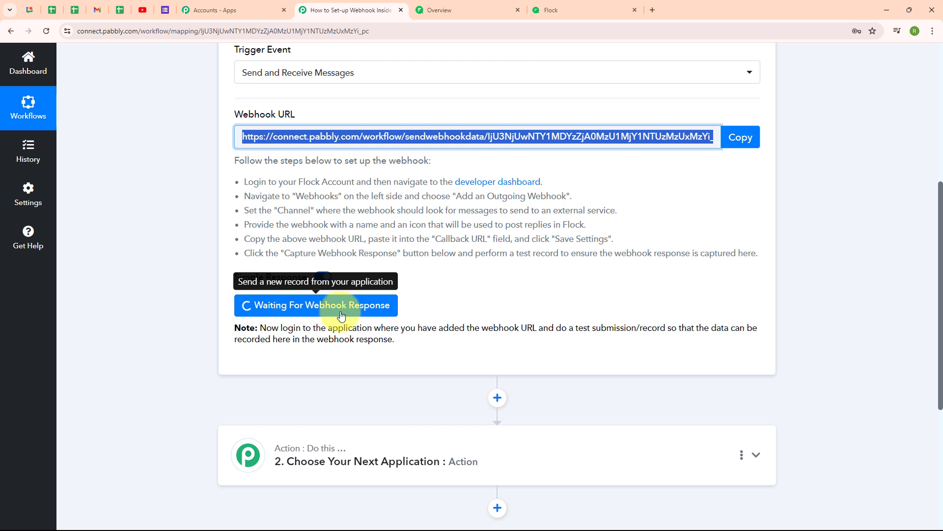
left_click(580, 4)
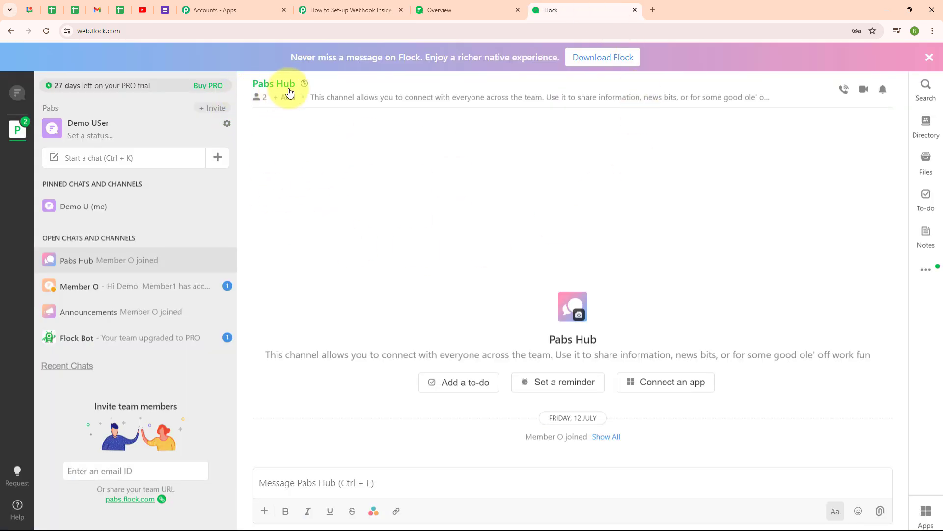
left_click(302, 478)
type("Hello Team,")
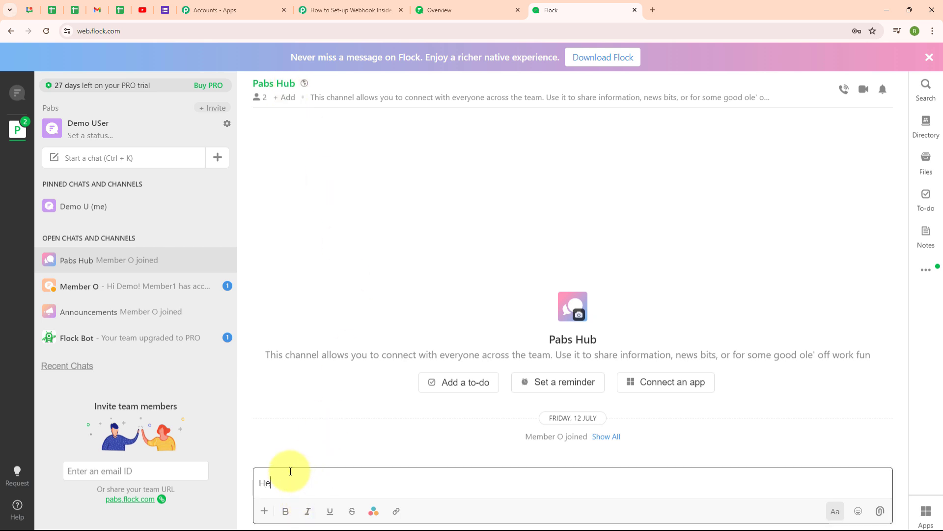
key("shift+Return")
key("shift+Return")
type("Welcome to our Channel.")
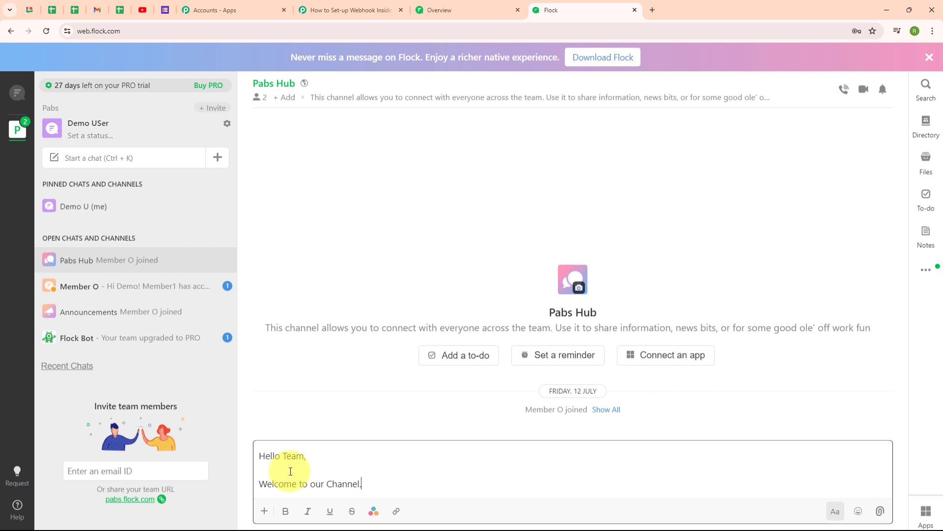
key("Return")
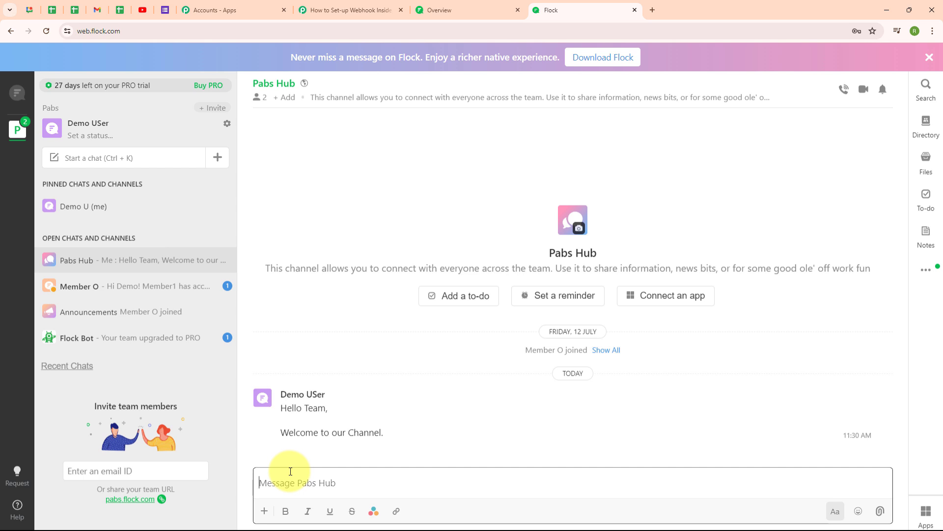
Step: Examine the captured webhook response in Pabbly Connect's Flock trigger, enlarging its Text value, and collapse the trigger step
left_click(302, 8)
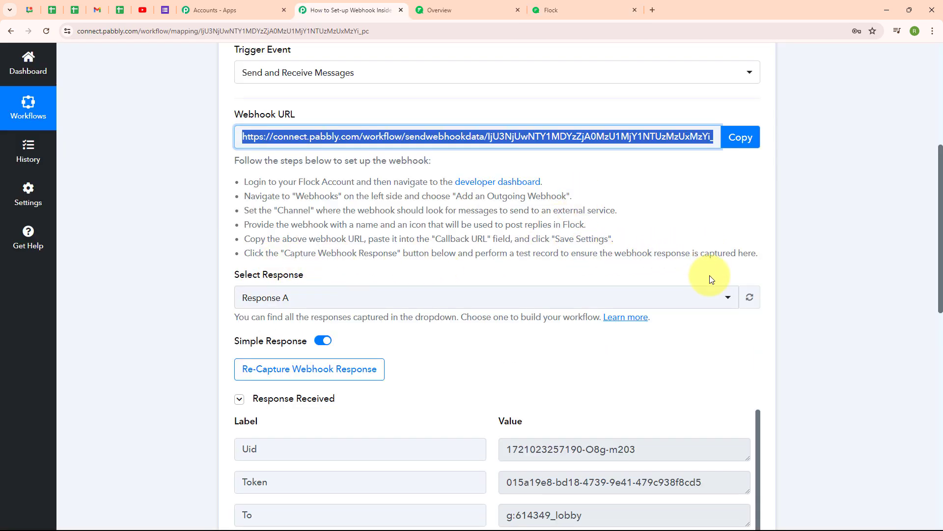
scroll(712, 279, "down", 5)
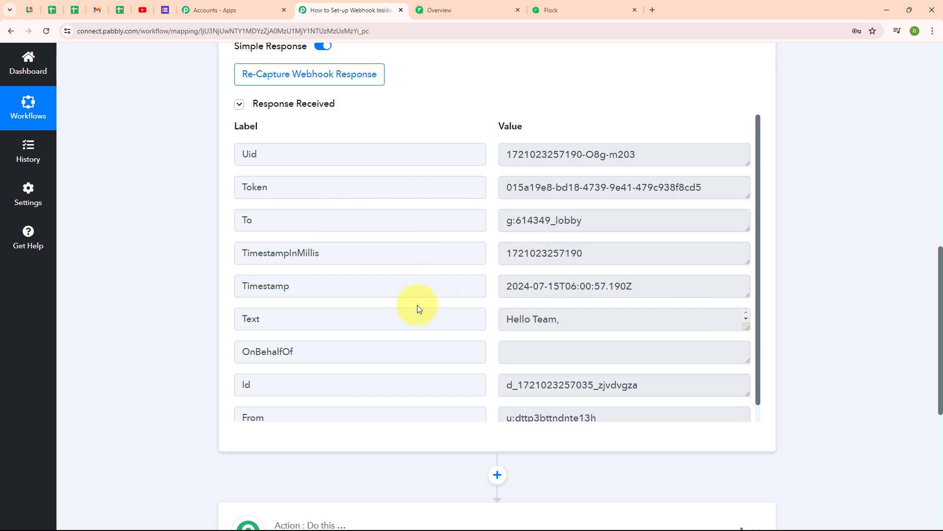
left_click_drag(746, 326, 638, 326)
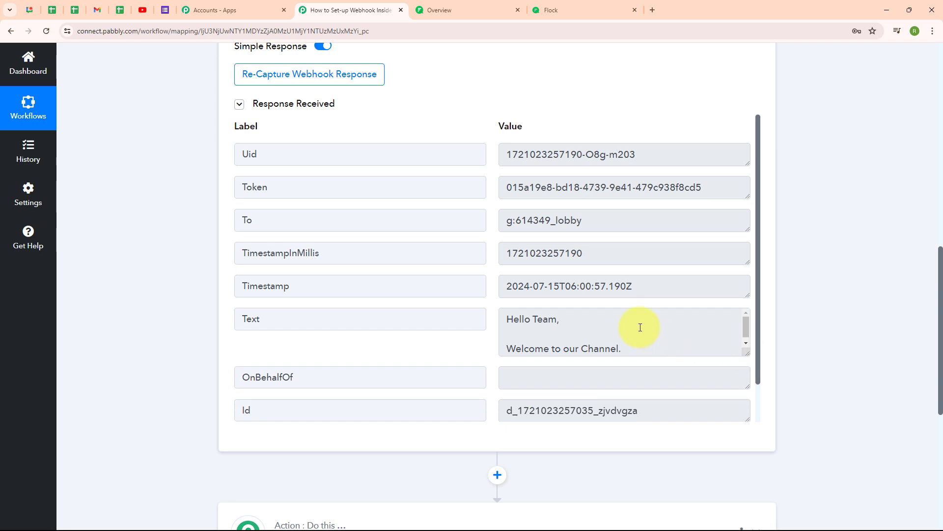
scroll(609, 286, "down", 2)
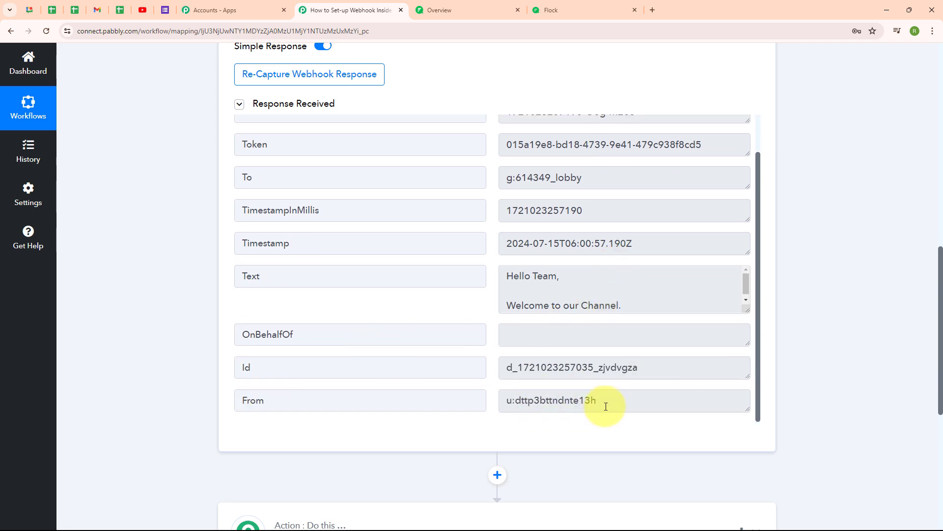
scroll(606, 402, "up", 3)
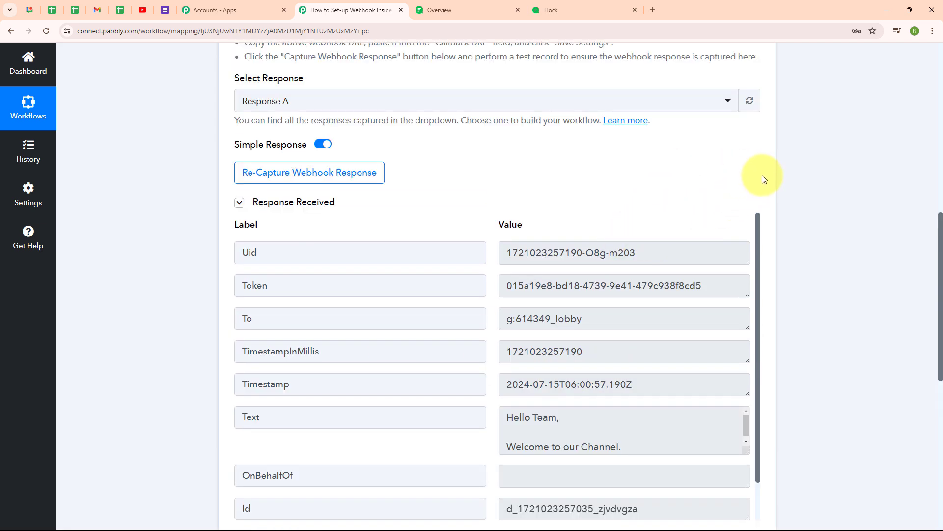
scroll(763, 179, "up", 9)
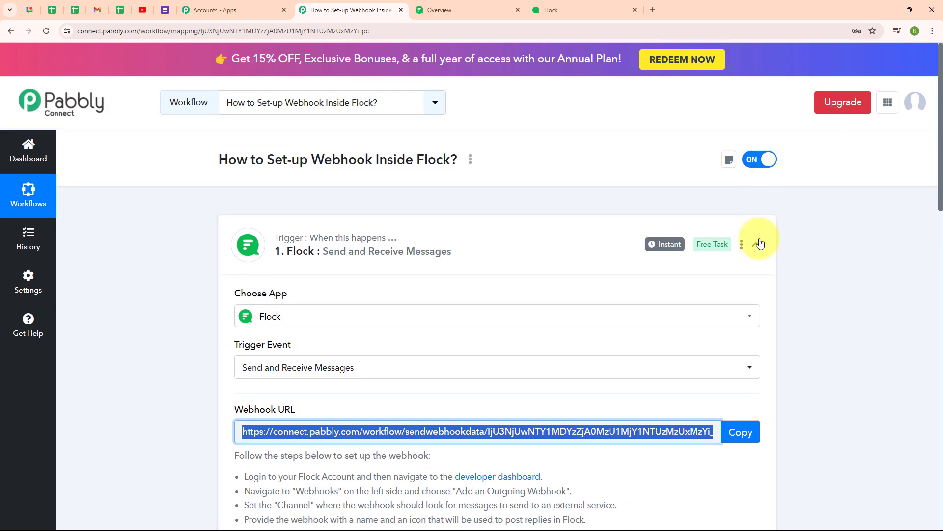
left_click(757, 244)
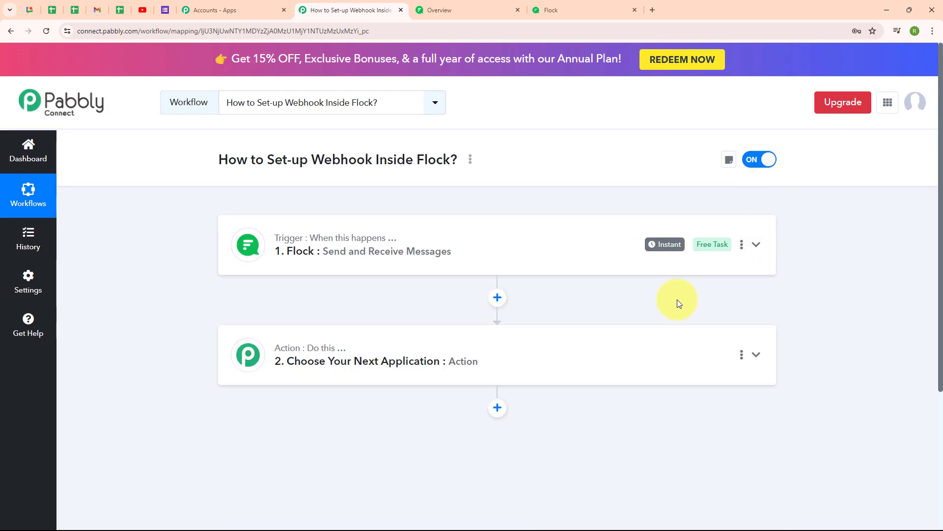